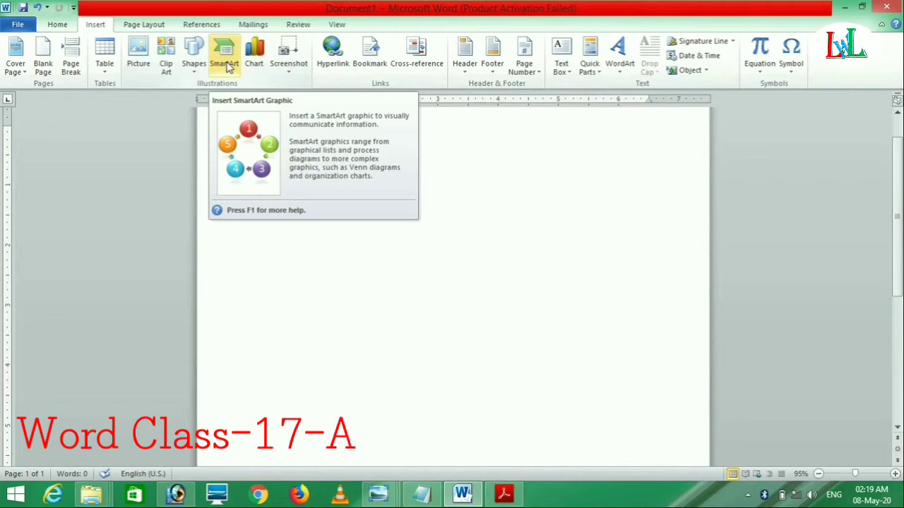
# - Insert a Vertical Picture List SmartArt graphic into the blank document
pyautogui.click(224, 64)
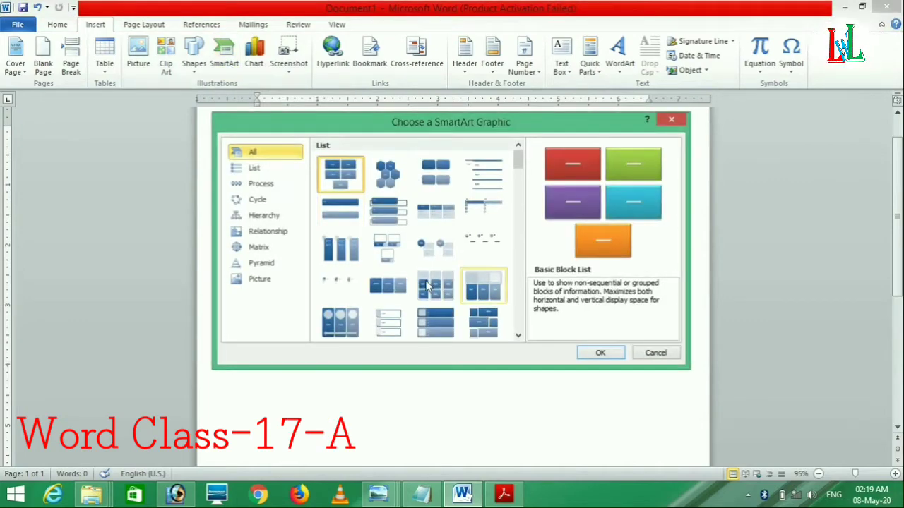
pyautogui.click(435, 322)
pyautogui.click(600, 354)
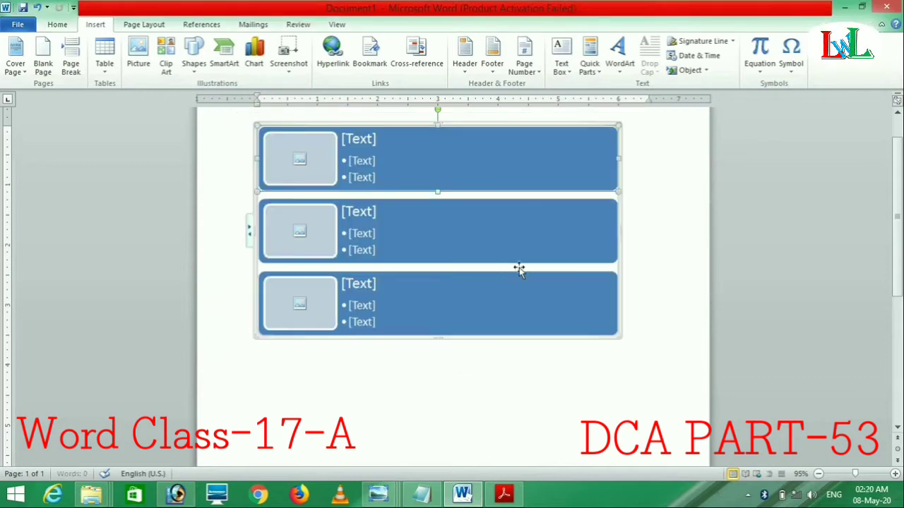
pyautogui.click(428, 247)
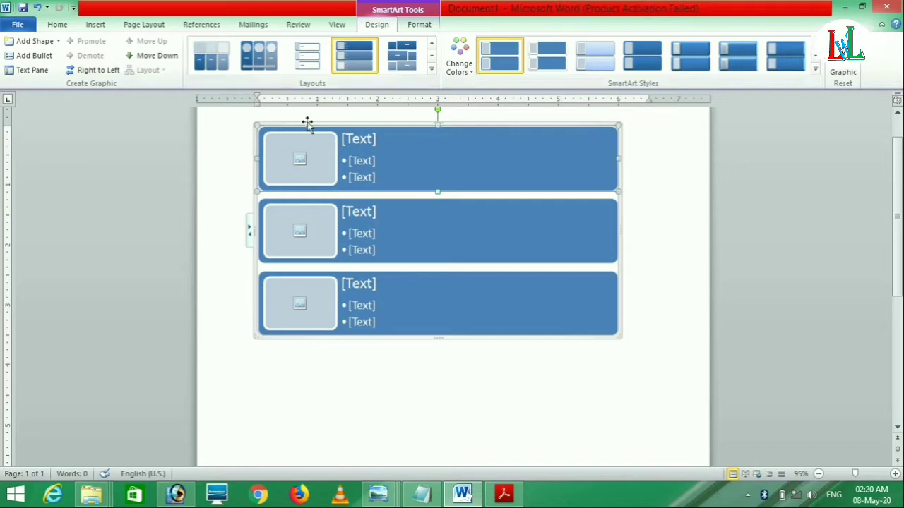
# - Replace the picture list with the organization chart SmartArt from the Hierarchy category
pyautogui.click(95, 25)
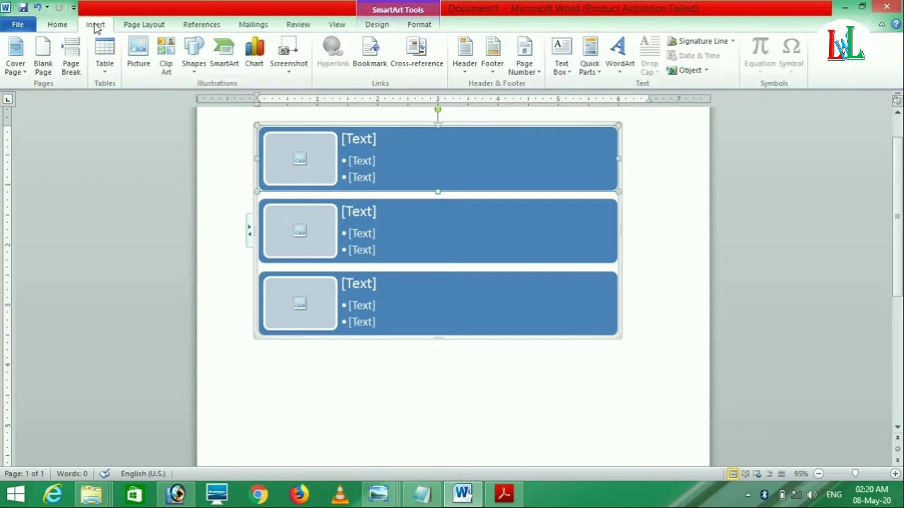
pyautogui.click(219, 68)
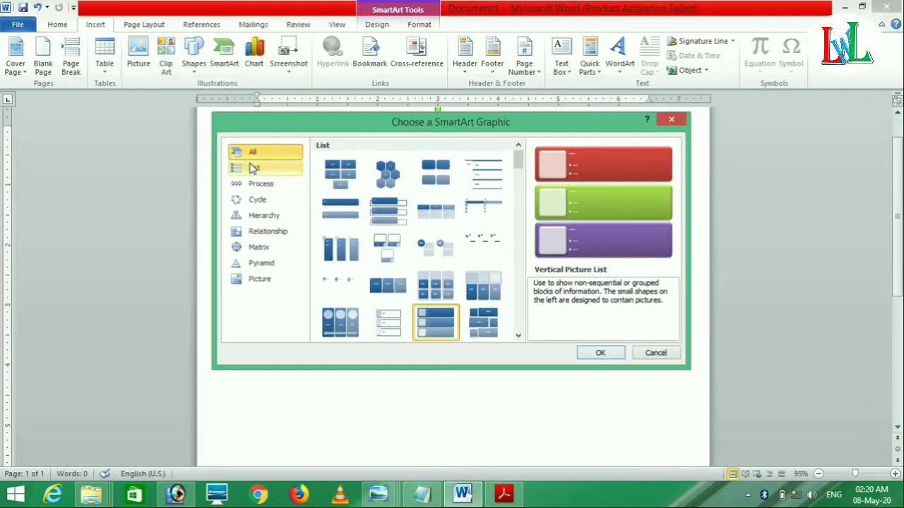
pyautogui.click(269, 222)
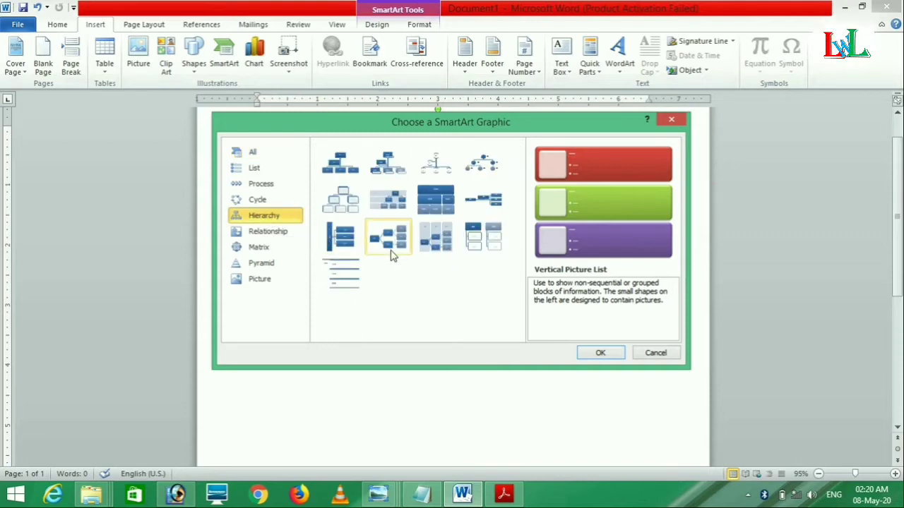
pyautogui.click(340, 170)
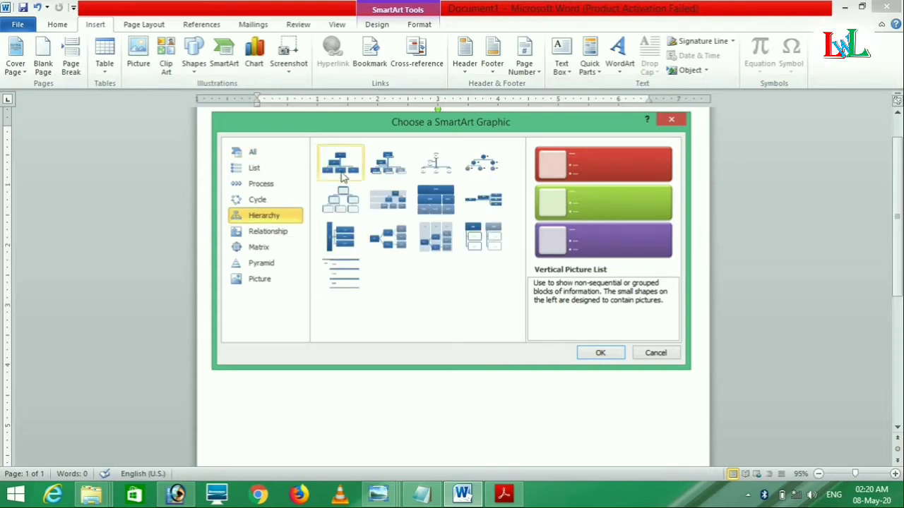
pyautogui.click(601, 355)
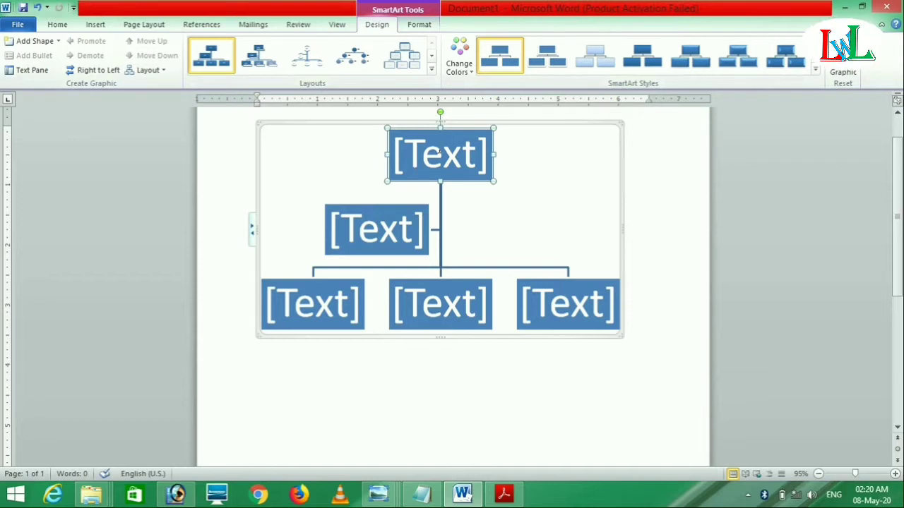
# - Label the chart's top box "computer" and the assistant box beneath it "laptop"
pyautogui.click(415, 160)
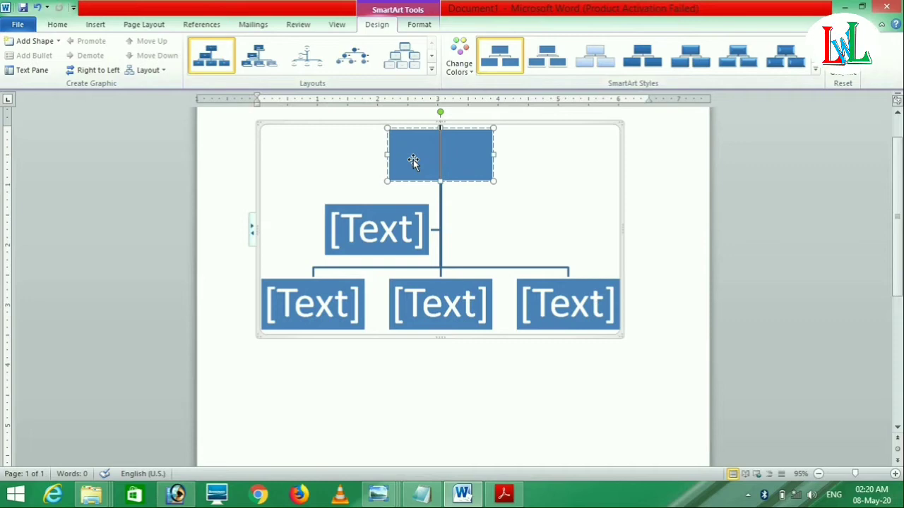
pyautogui.write('computer')
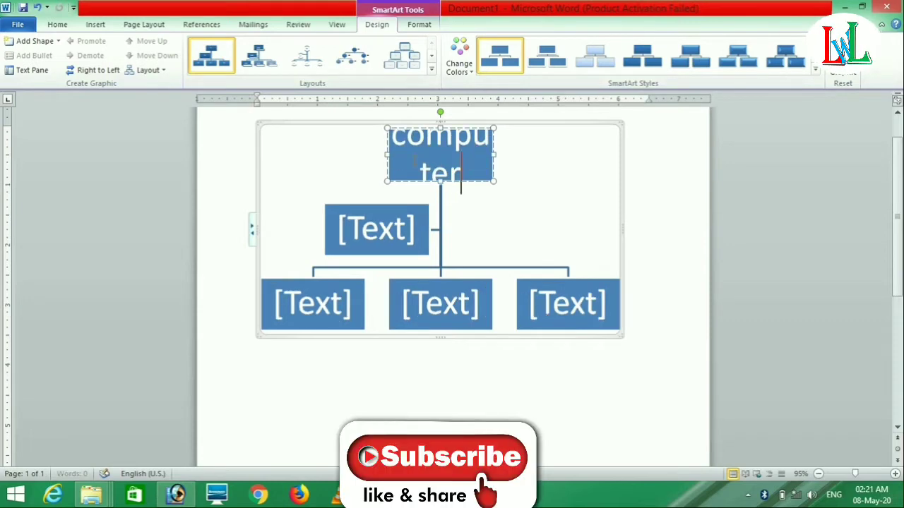
pyautogui.click(377, 229)
pyautogui.write('laptop')
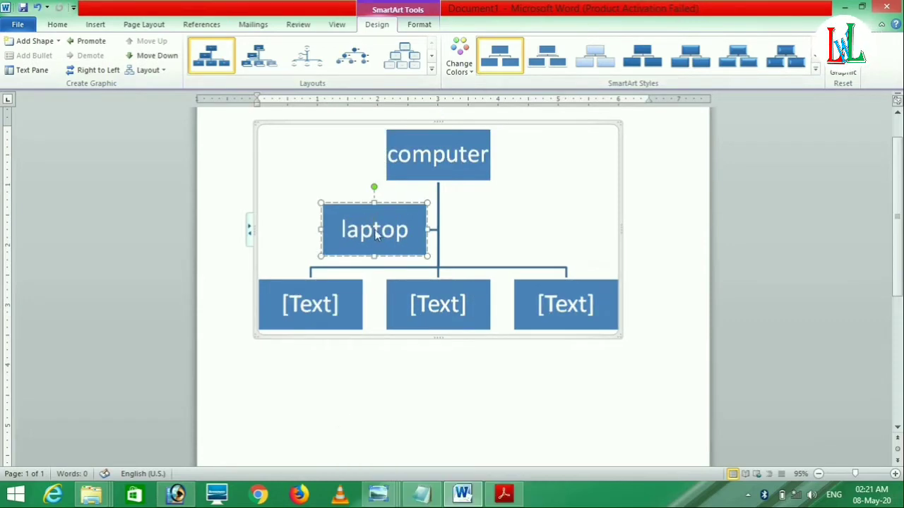
# - Label the three lowest boxes of the chart, from left to right, "hardware", "software" and "input"
pyautogui.click(325, 304)
pyautogui.write('hardware')
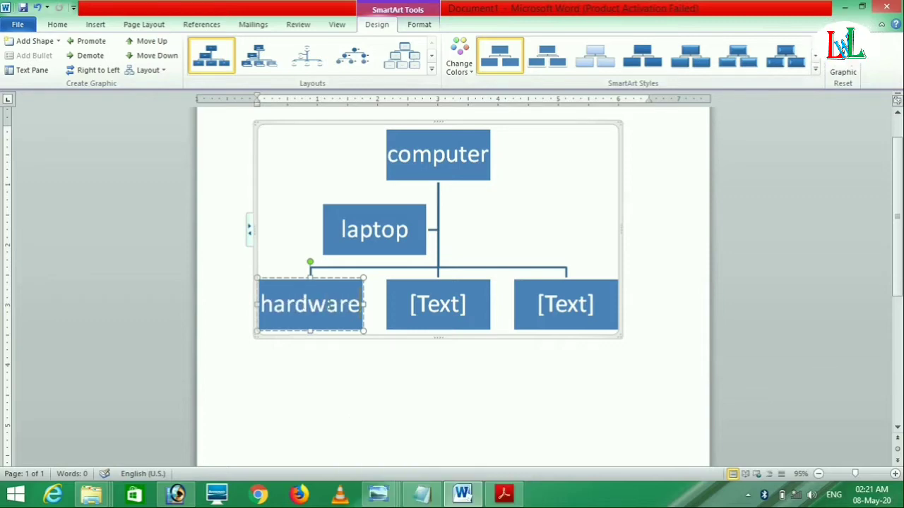
pyautogui.click(424, 303)
pyautogui.write('soft')
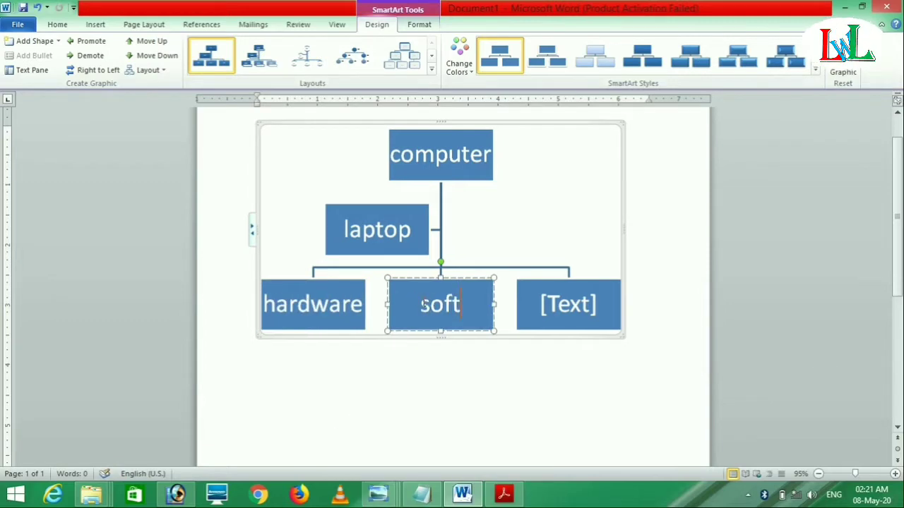
pyautogui.write('ware')
pyautogui.click(548, 302)
pyautogui.write('i')
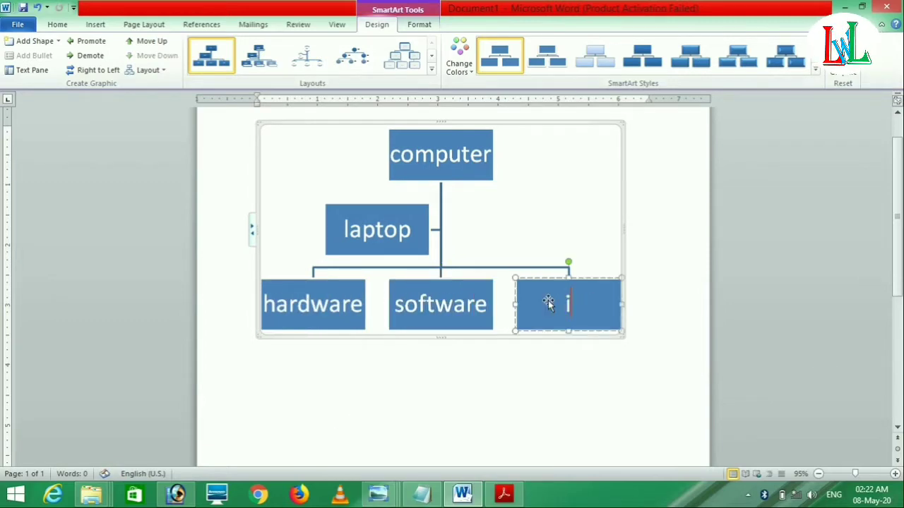
pyautogui.write('nput')
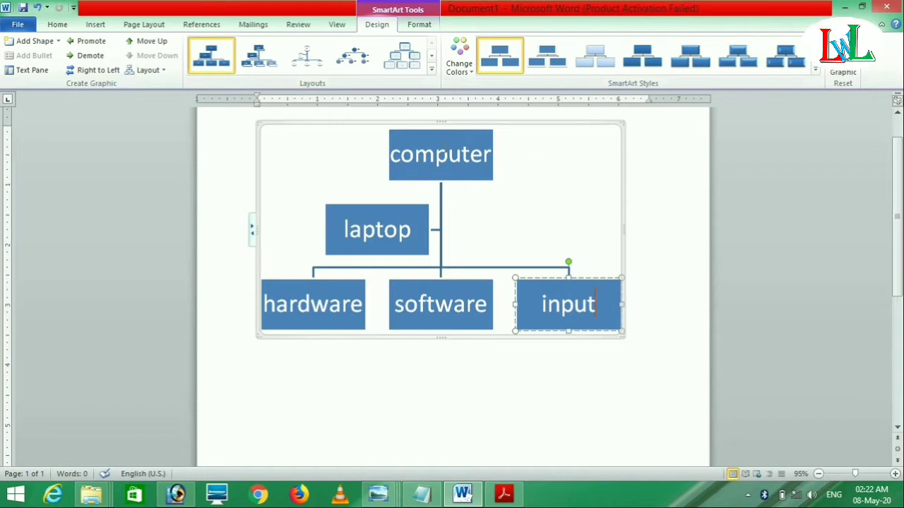
pyautogui.click(369, 236)
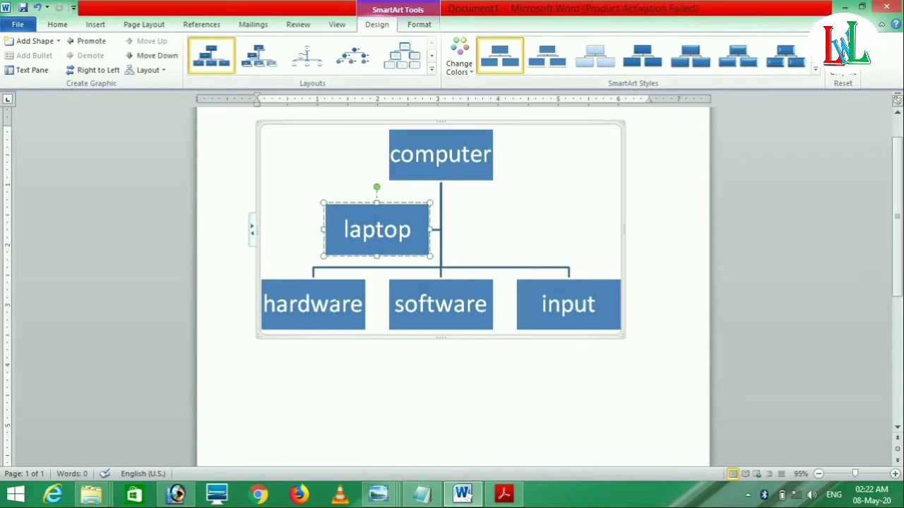
pyautogui.click(335, 300)
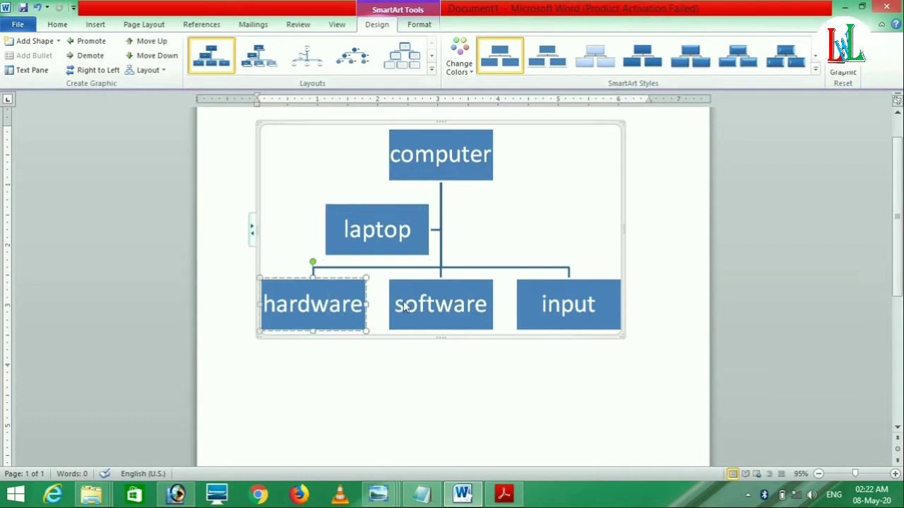
pyautogui.click(452, 303)
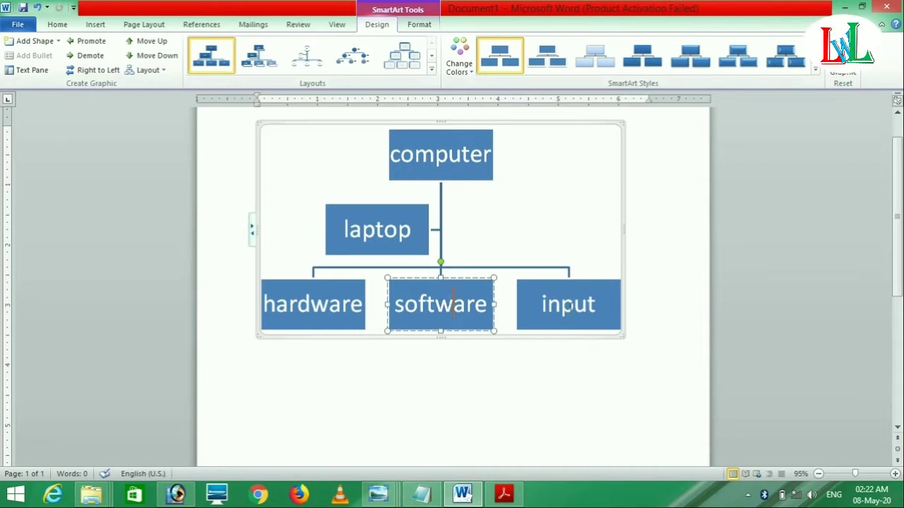
pyautogui.click(571, 307)
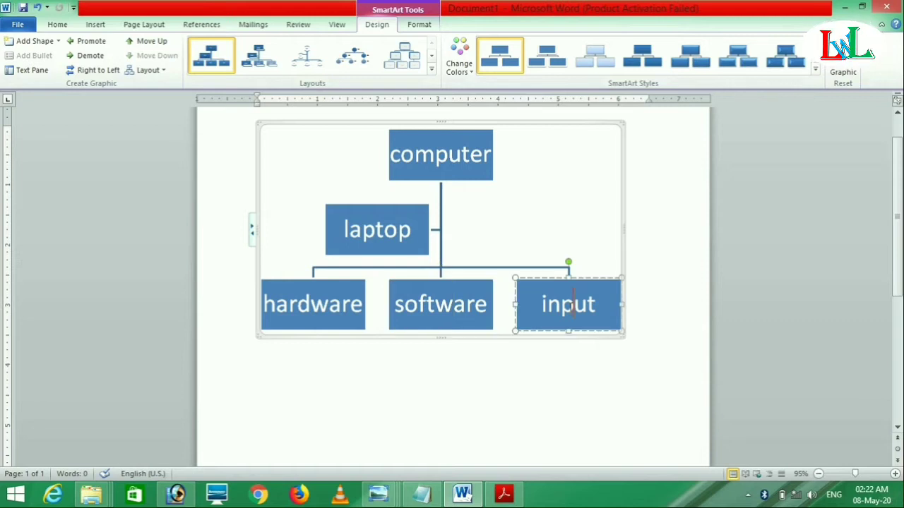
# - Try promoting and demoting the software box within the chart's hierarchy
pyautogui.click(461, 305)
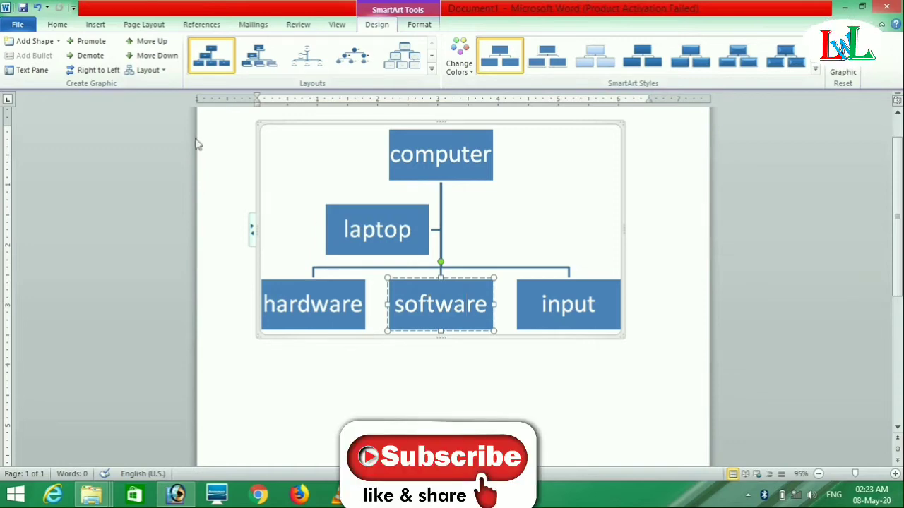
pyautogui.click(90, 41)
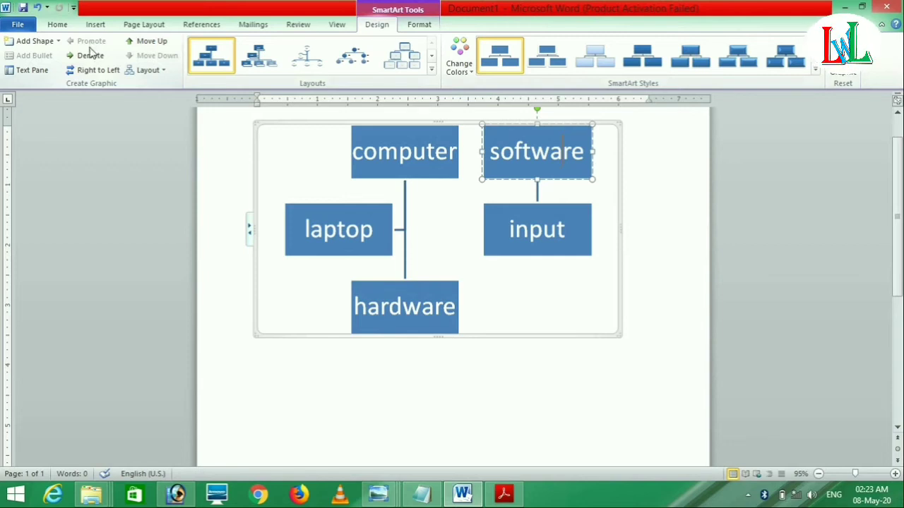
pyautogui.click(90, 56)
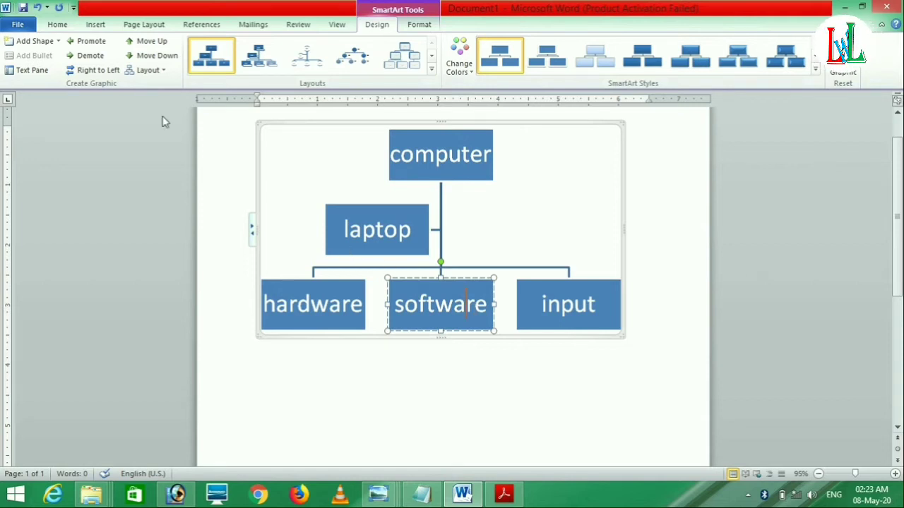
pyautogui.click(84, 56)
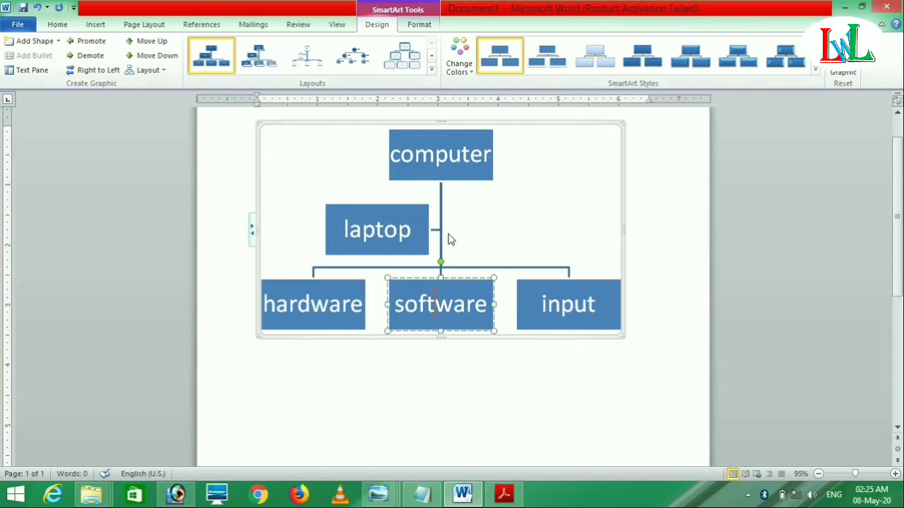
# - Try the Both, Left Hanging and Right Hanging layouts on the computer box's branch, then restore Standard
pyautogui.click(450, 153)
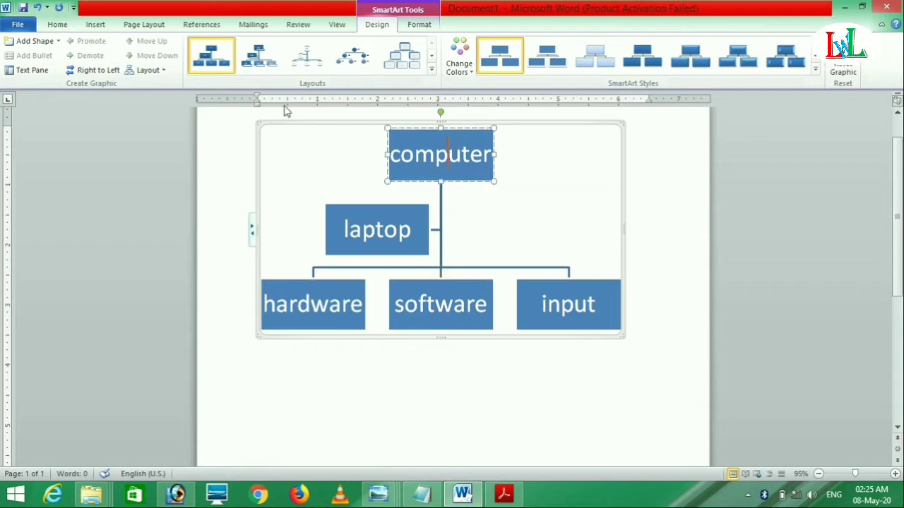
pyautogui.click(162, 70)
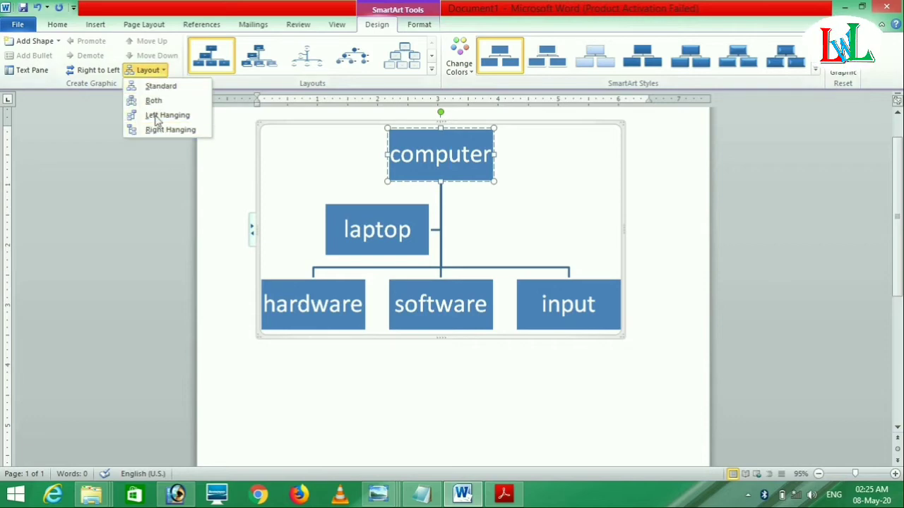
pyautogui.click(158, 73)
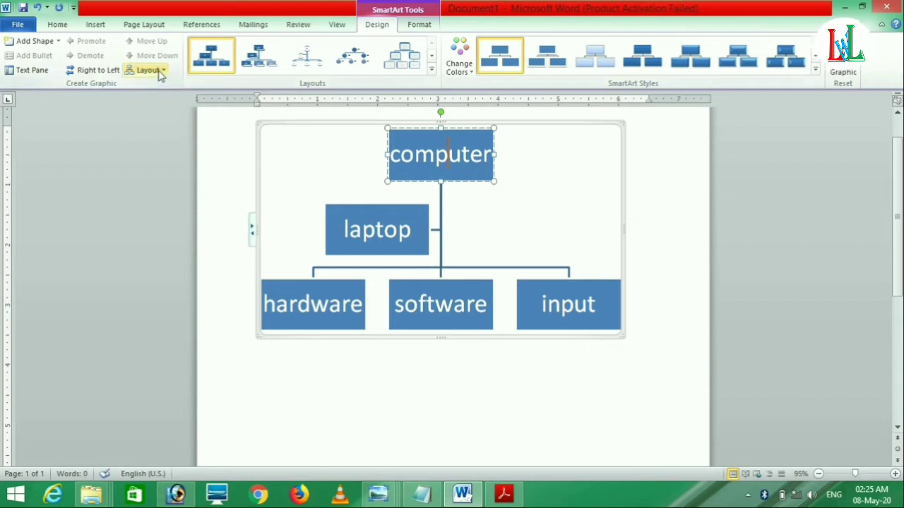
pyautogui.click(160, 73)
pyautogui.click(158, 101)
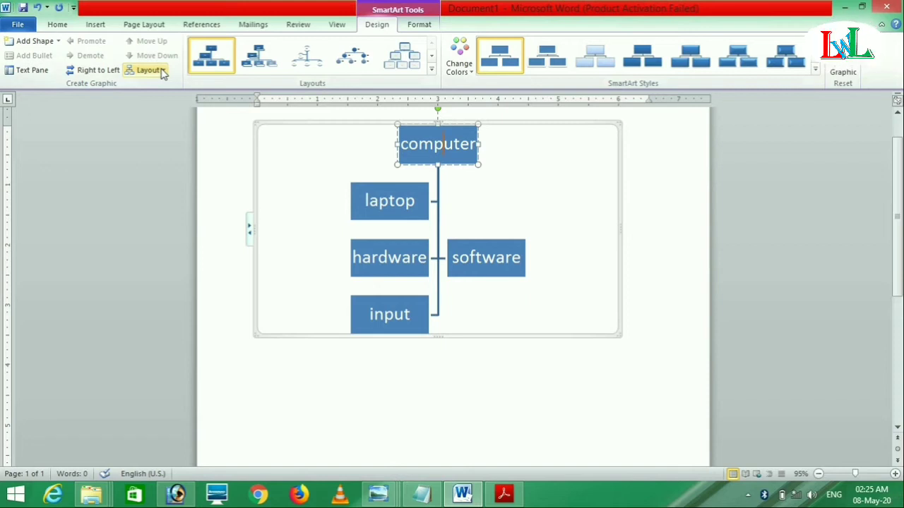
pyautogui.click(163, 72)
pyautogui.click(163, 119)
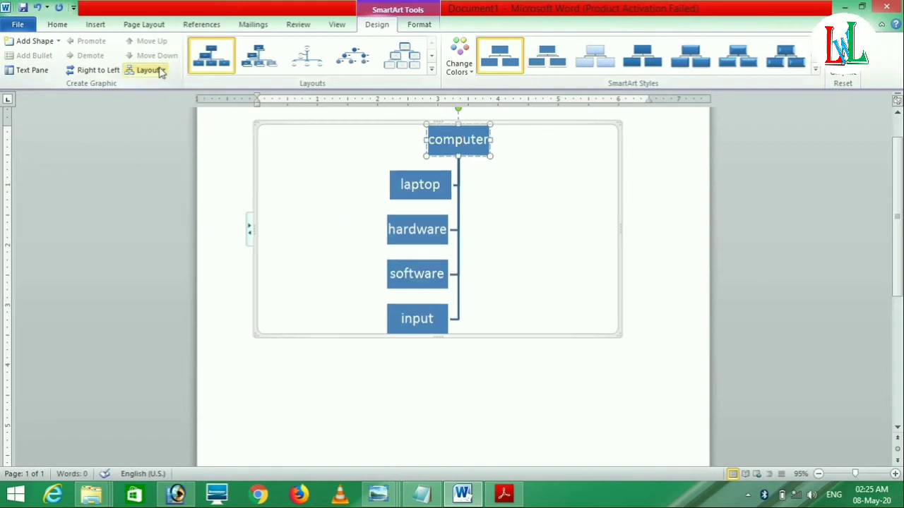
pyautogui.click(161, 72)
pyautogui.click(160, 131)
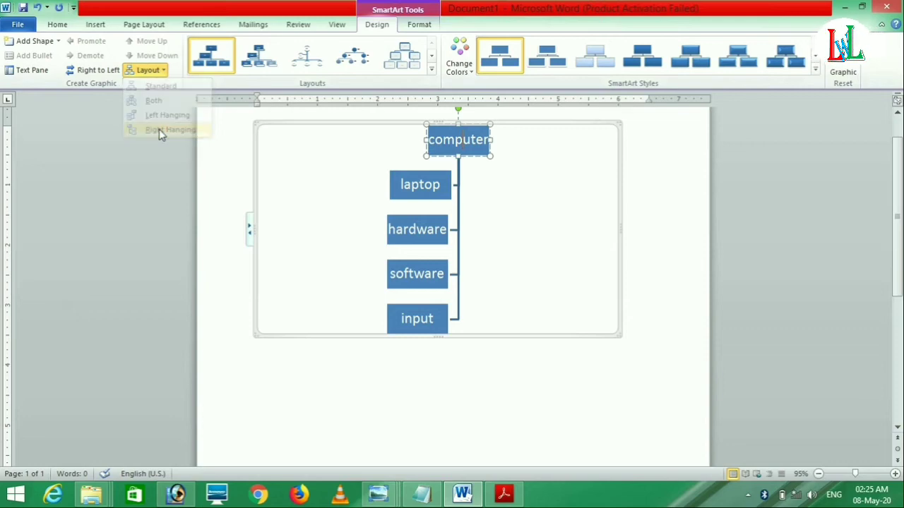
pyautogui.click(161, 72)
pyautogui.click(161, 87)
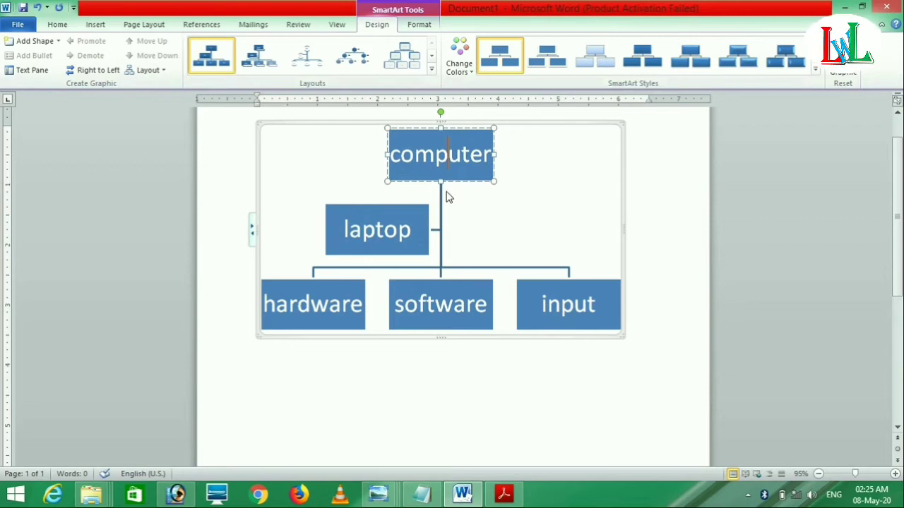
# - Try the horizontal labeled hierarchy layout on the graphic and switch it back to the organization chart layout
pyautogui.click(431, 69)
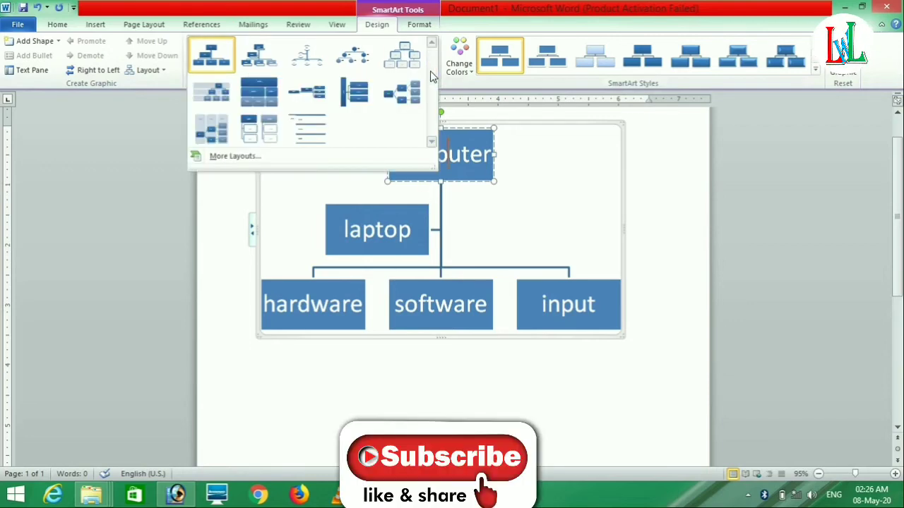
pyautogui.click(215, 137)
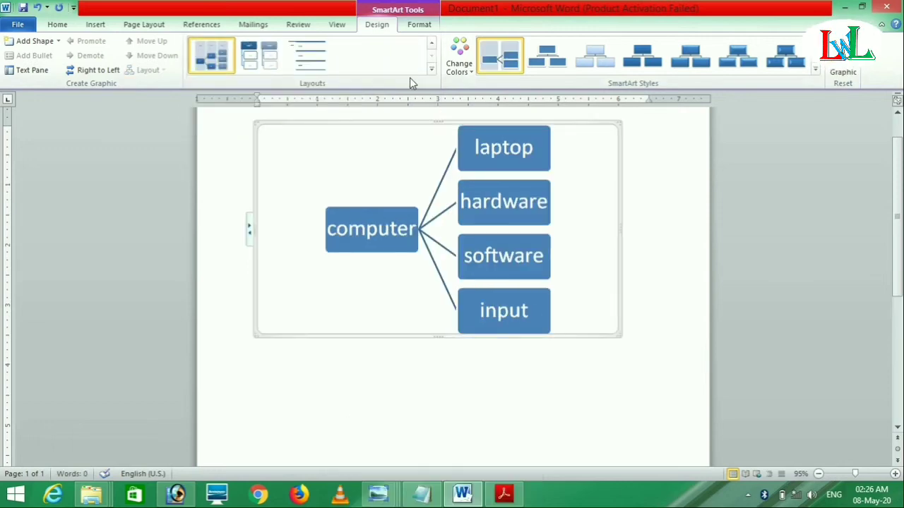
pyautogui.click(432, 71)
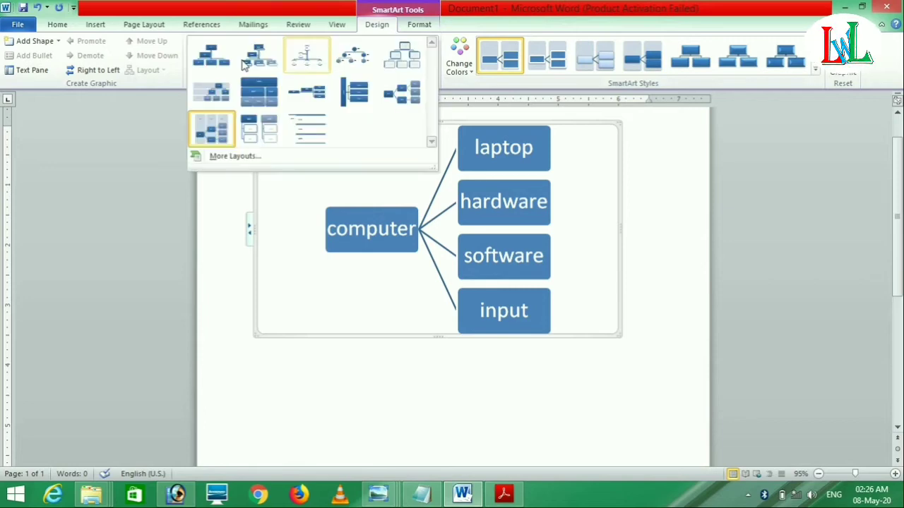
pyautogui.click(259, 55)
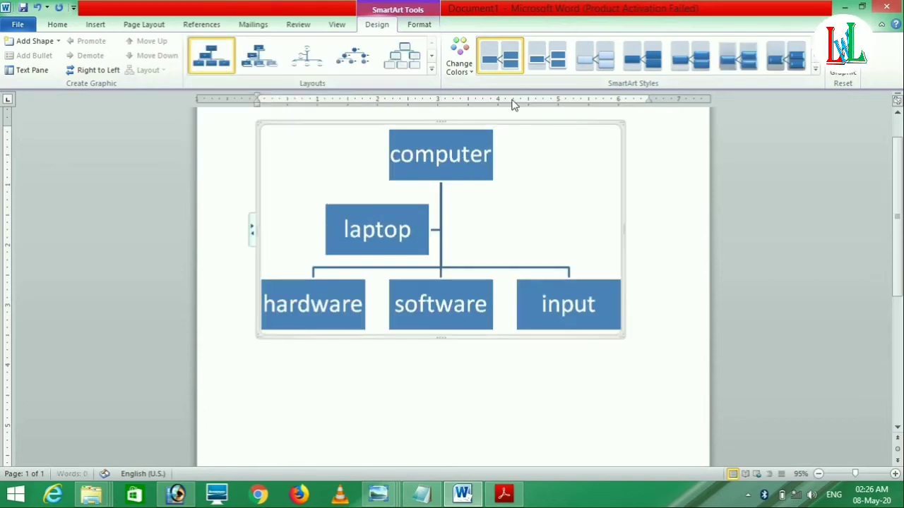
# - Try the first Colorful color set and the second 3-D style on the chart, and reset the graphic's formatting
pyautogui.click(469, 73)
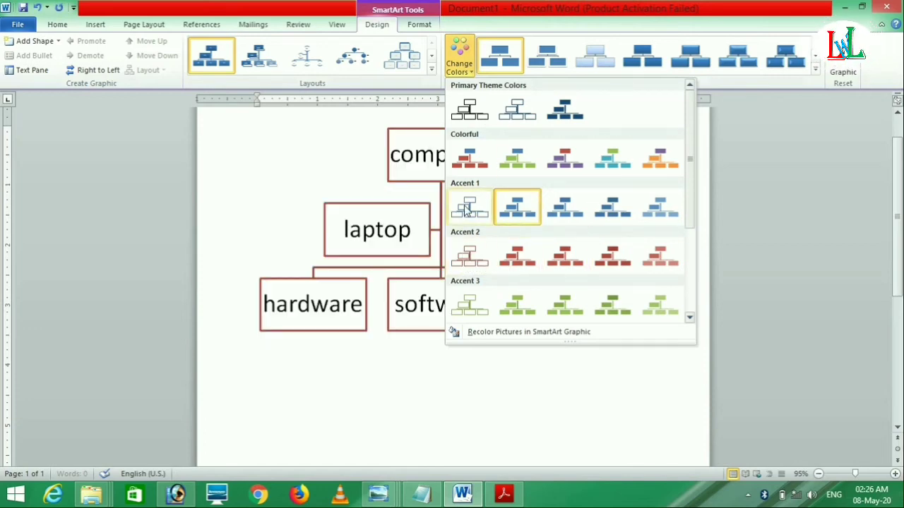
pyautogui.click(470, 155)
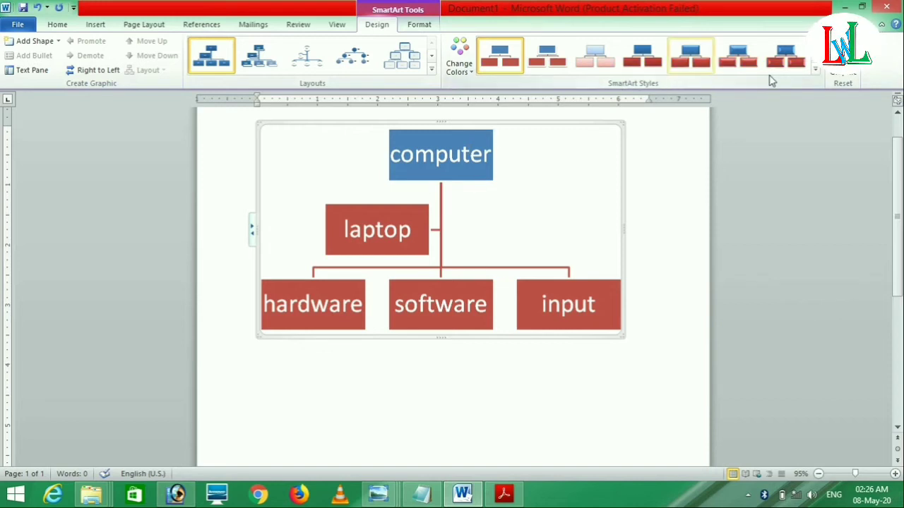
pyautogui.click(814, 72)
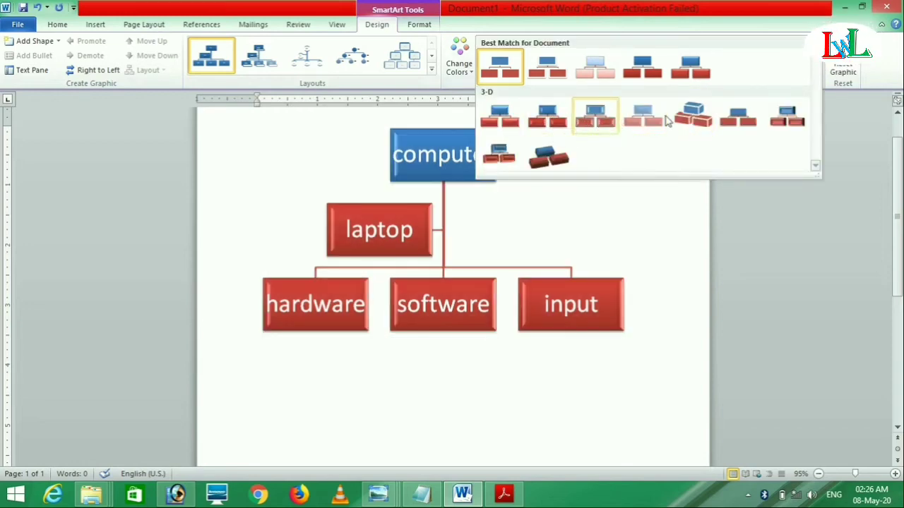
pyautogui.click(549, 120)
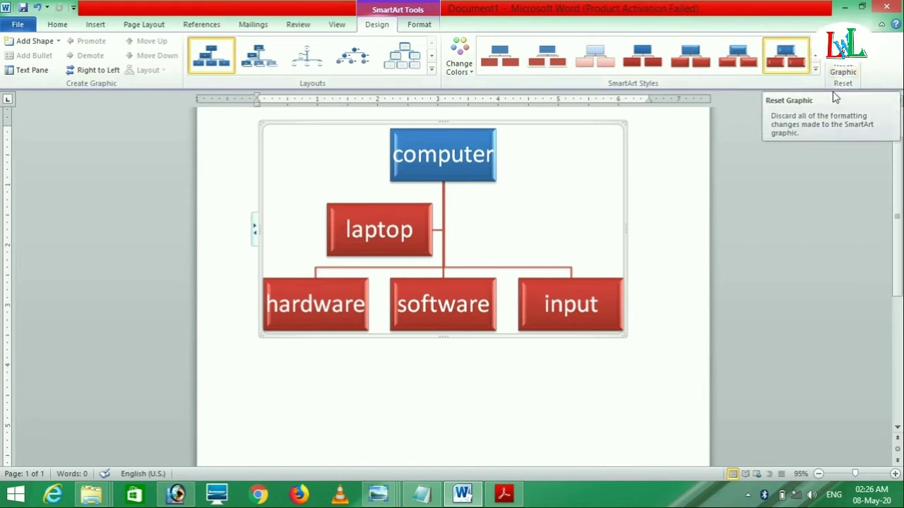
pyautogui.click(844, 67)
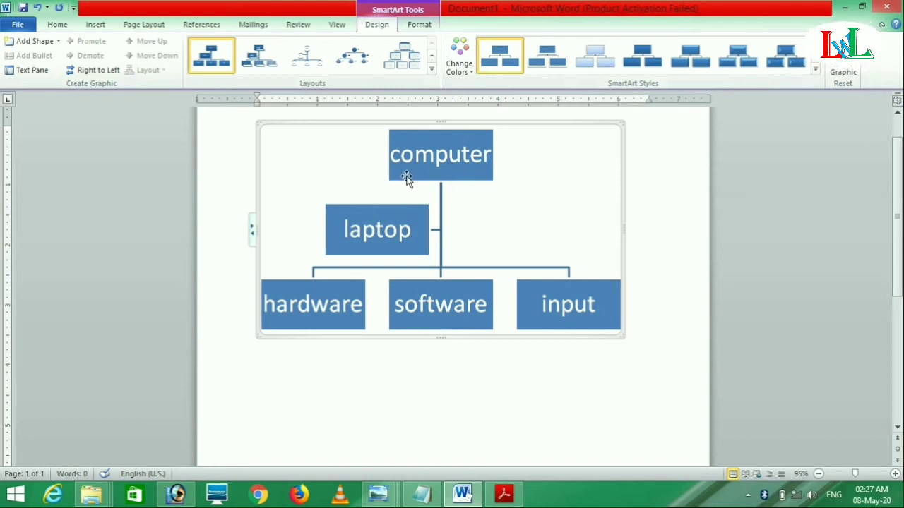
# - Add an empty box above the input box in the chart
pyautogui.click(562, 310)
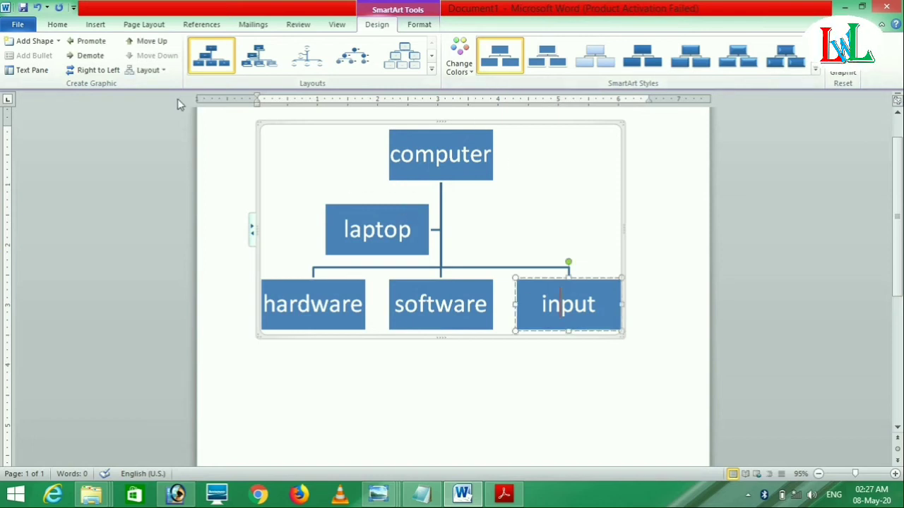
pyautogui.click(59, 42)
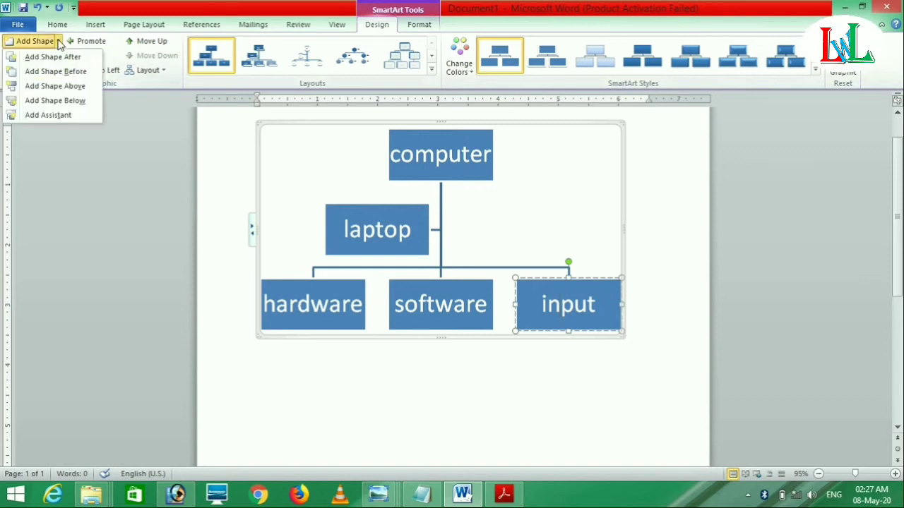
pyautogui.click(66, 102)
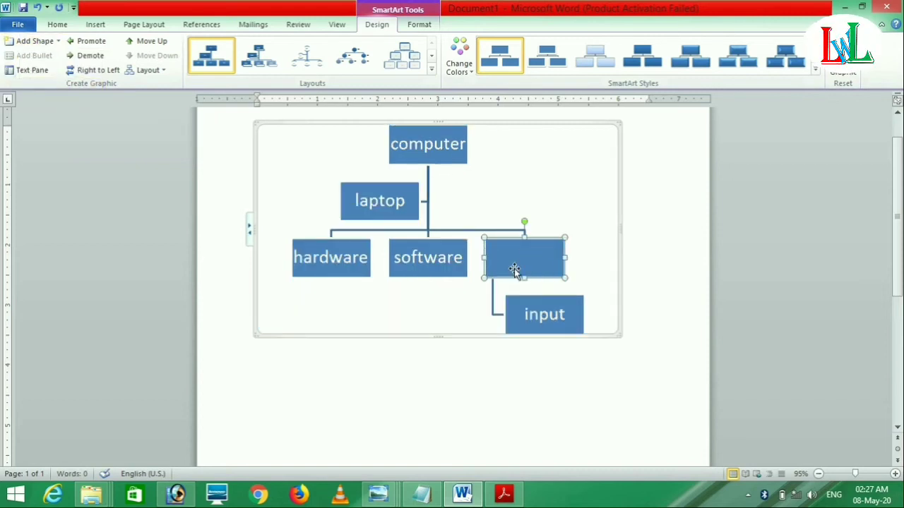
# - Add a box below the empty box above input, and give that added box an assistant
pyautogui.click(58, 42)
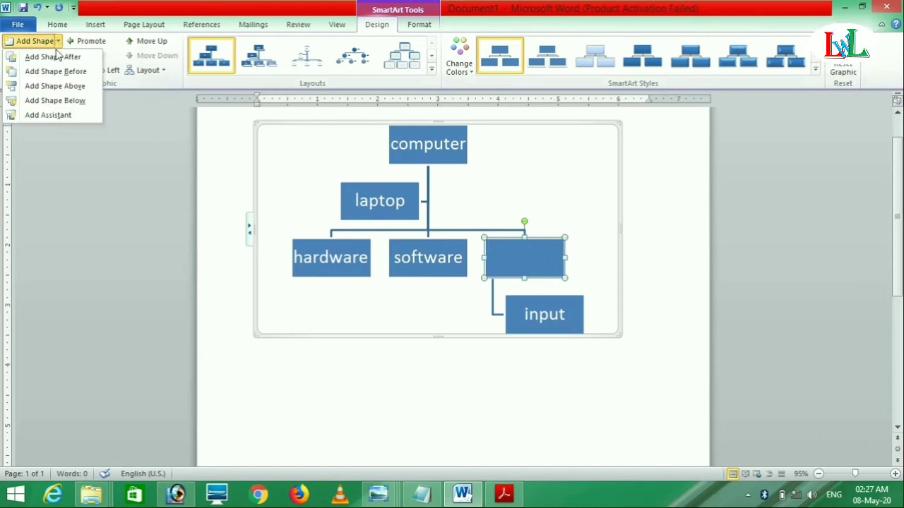
pyautogui.click(68, 101)
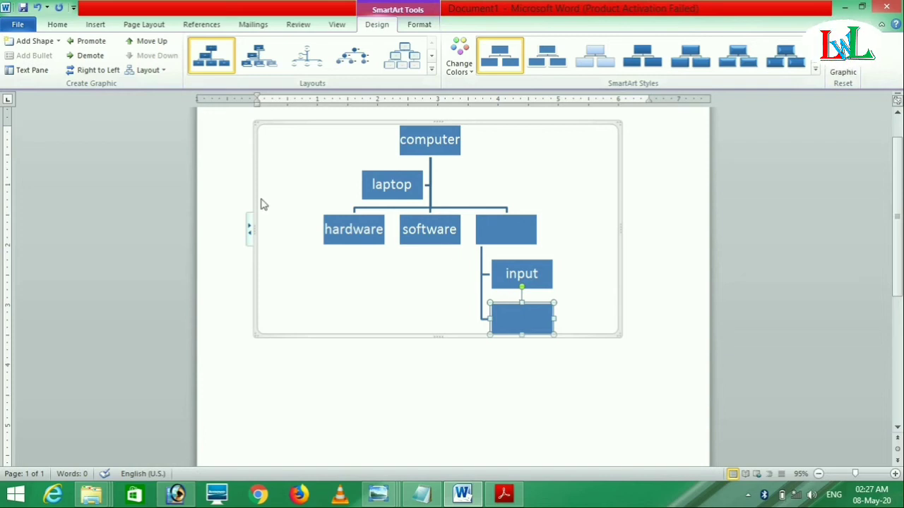
pyautogui.click(57, 43)
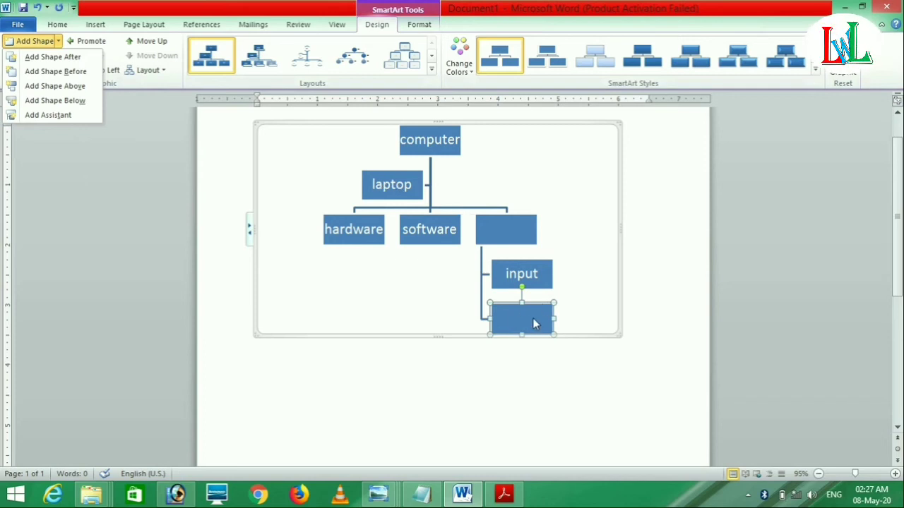
pyautogui.click(48, 115)
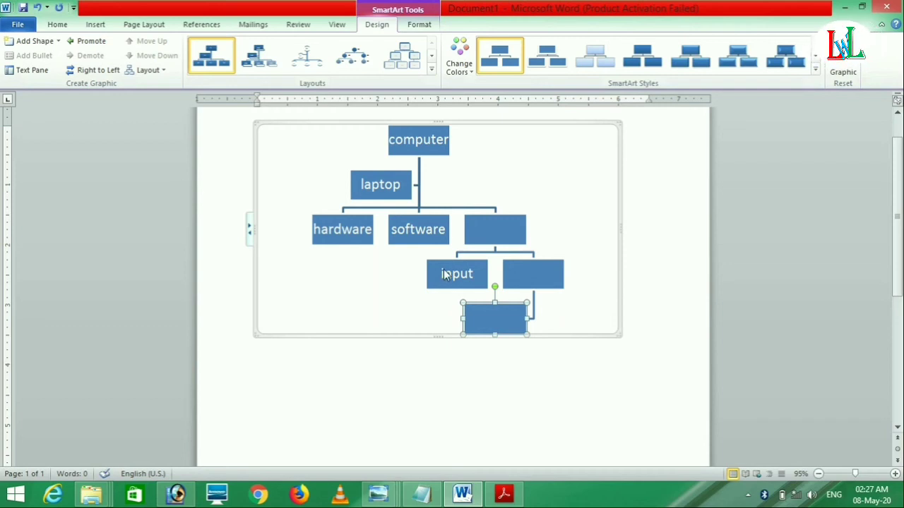